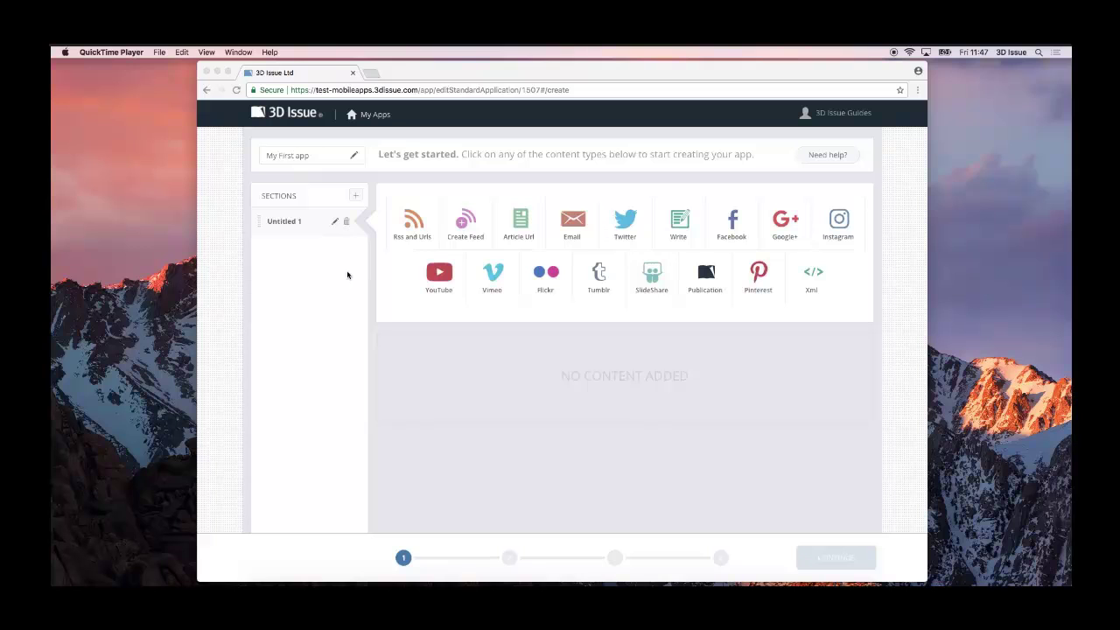
Rename the Untitled 1 section as Blog
click(321, 220)
click(328, 223)
drag(326, 224, 269, 220)
text(Blog)
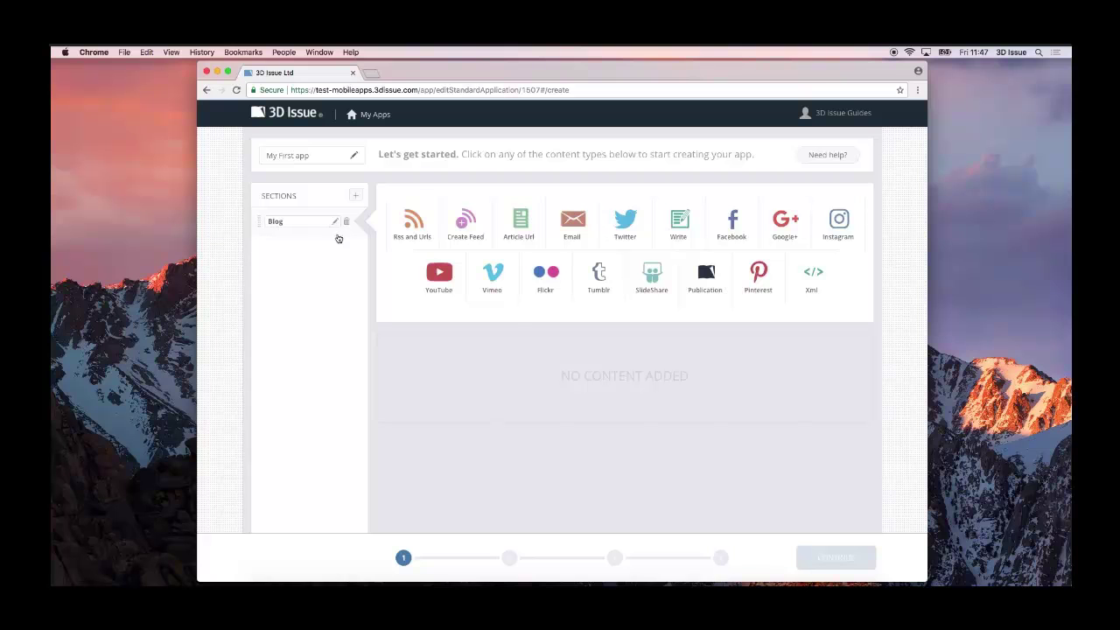
Add three new sections to the app, named Social, Video and Magazine
click(356, 197)
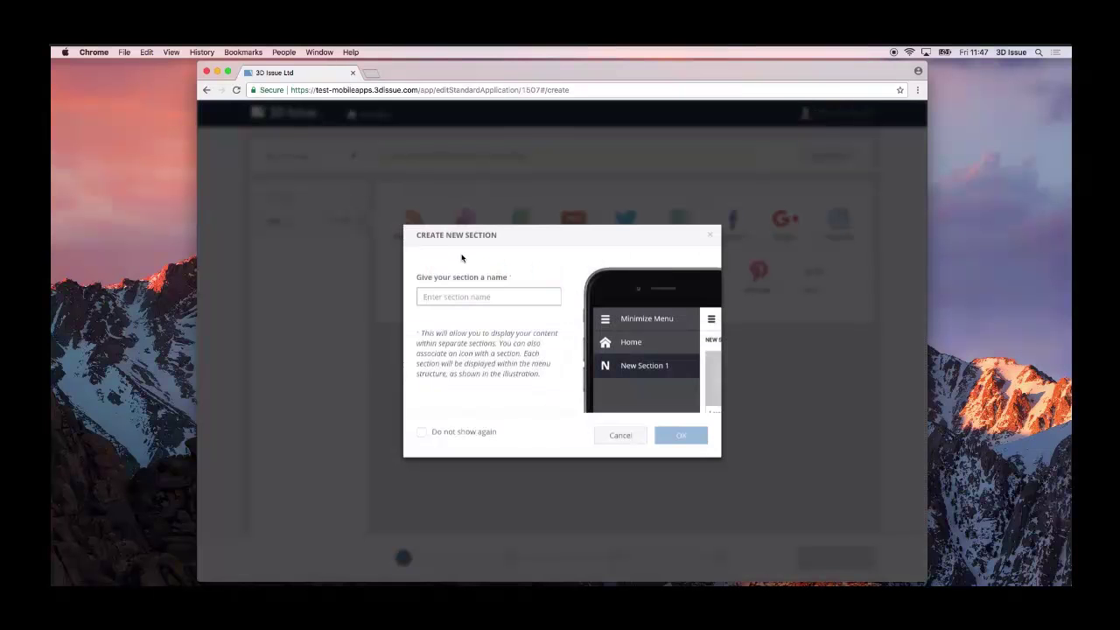
text(Social)
key(Return)
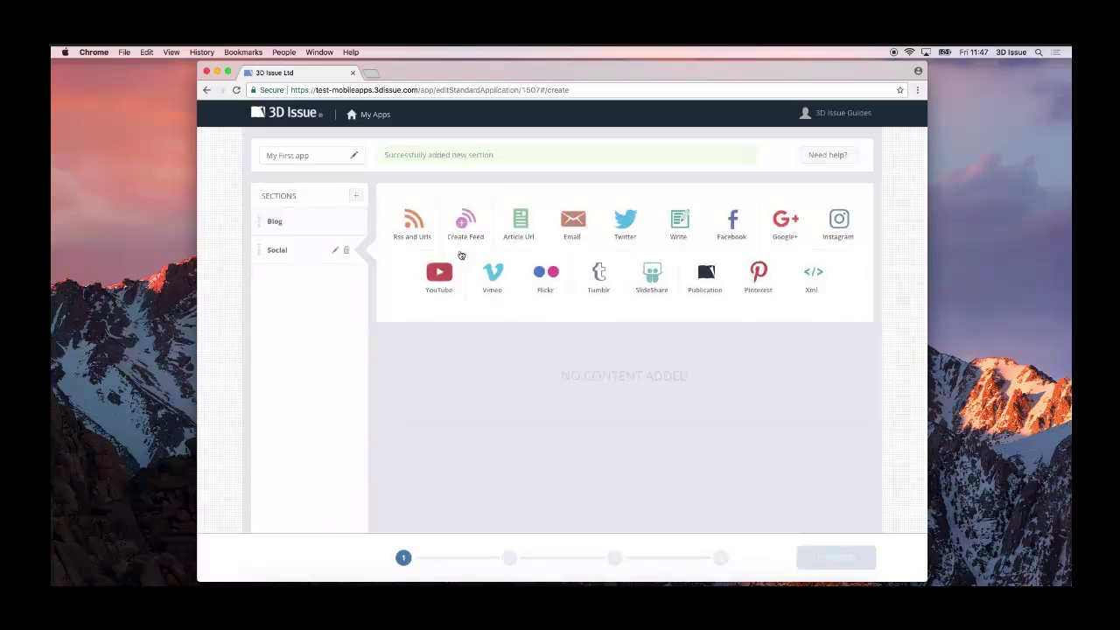
click(356, 195)
text(Video)
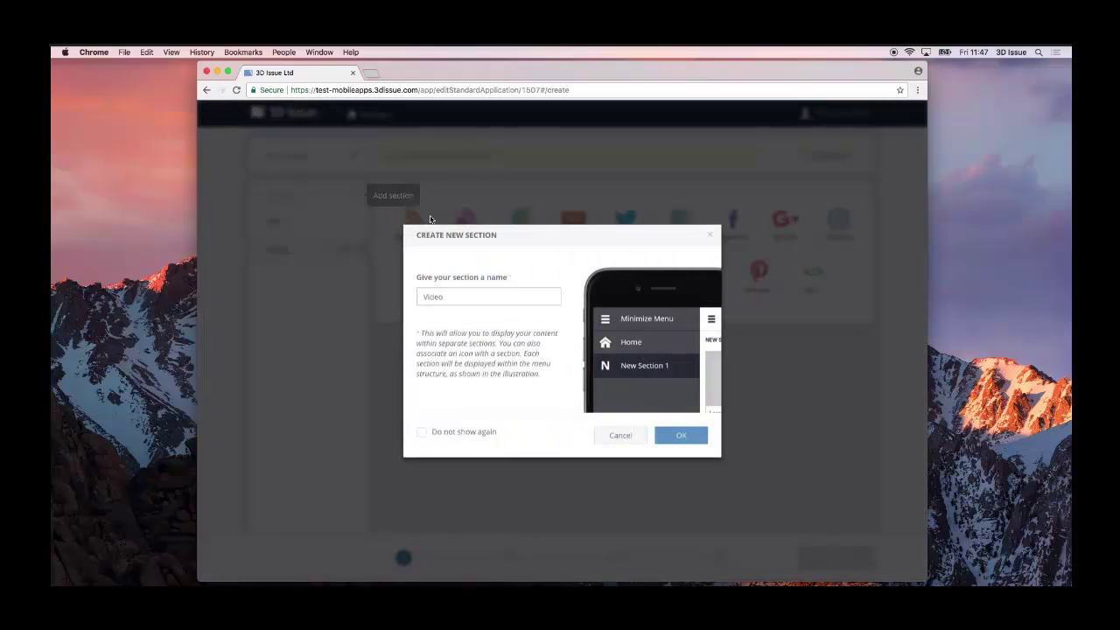
click(678, 436)
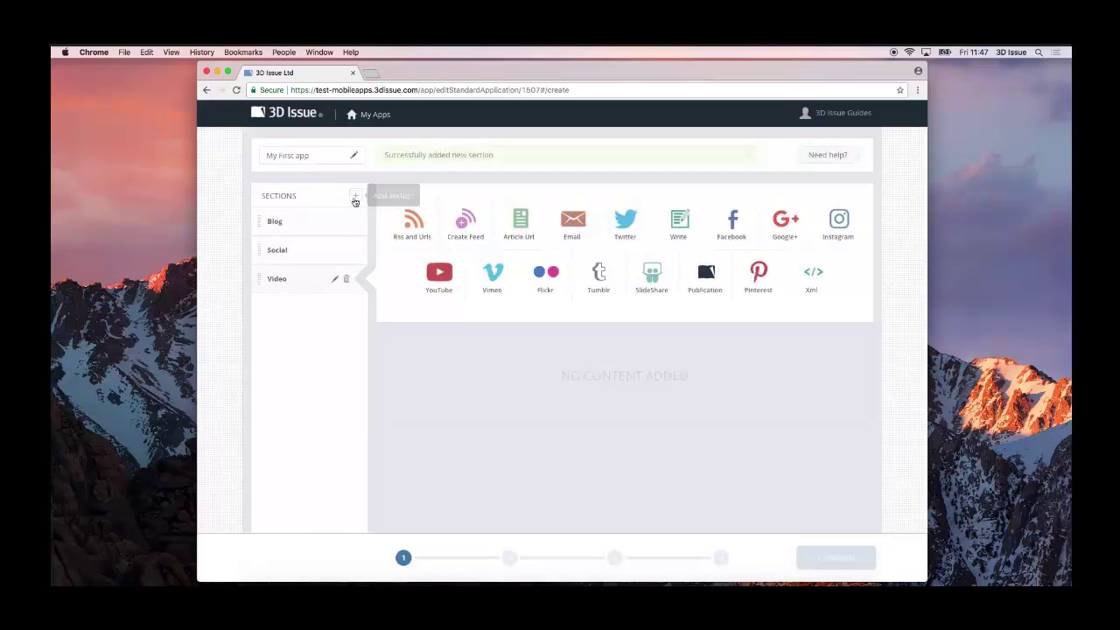
click(354, 200)
text(Magazine)
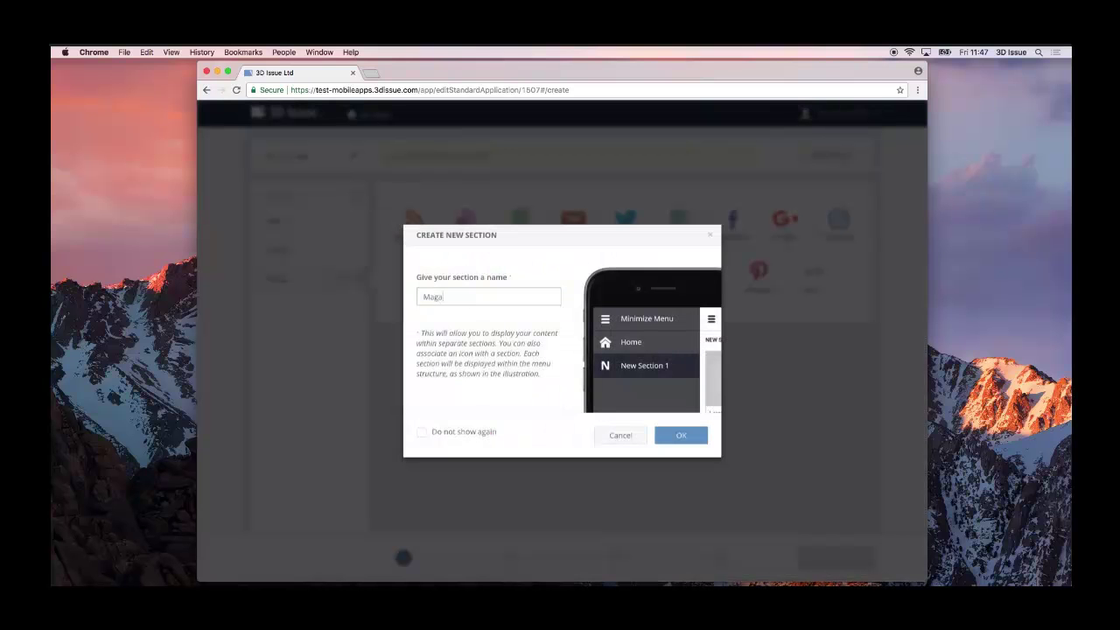
click(680, 435)
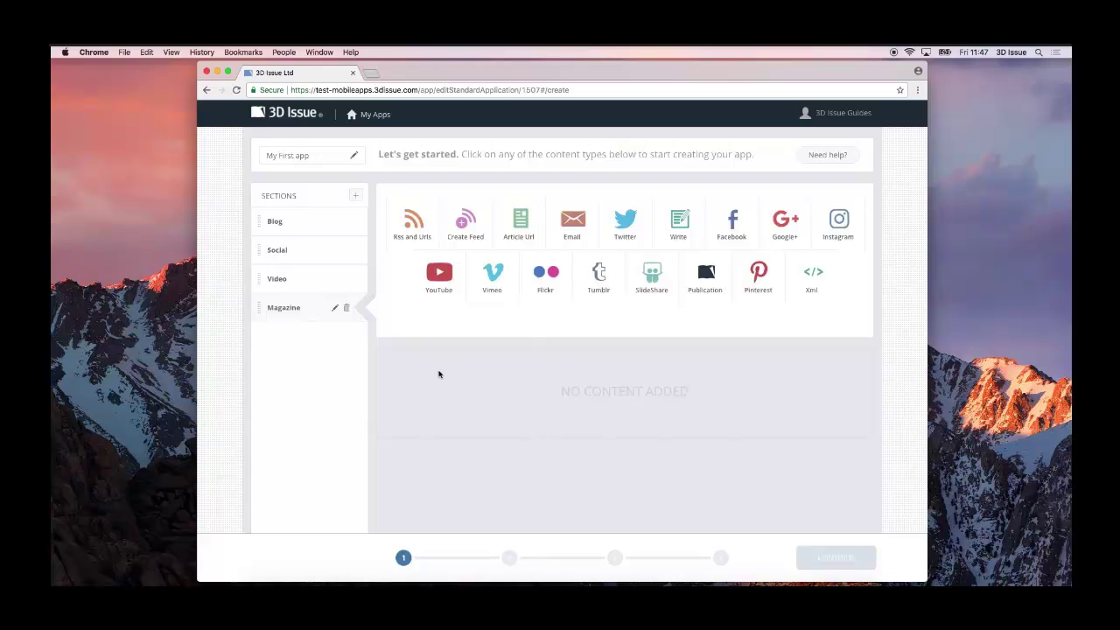
click(311, 231)
click(414, 232)
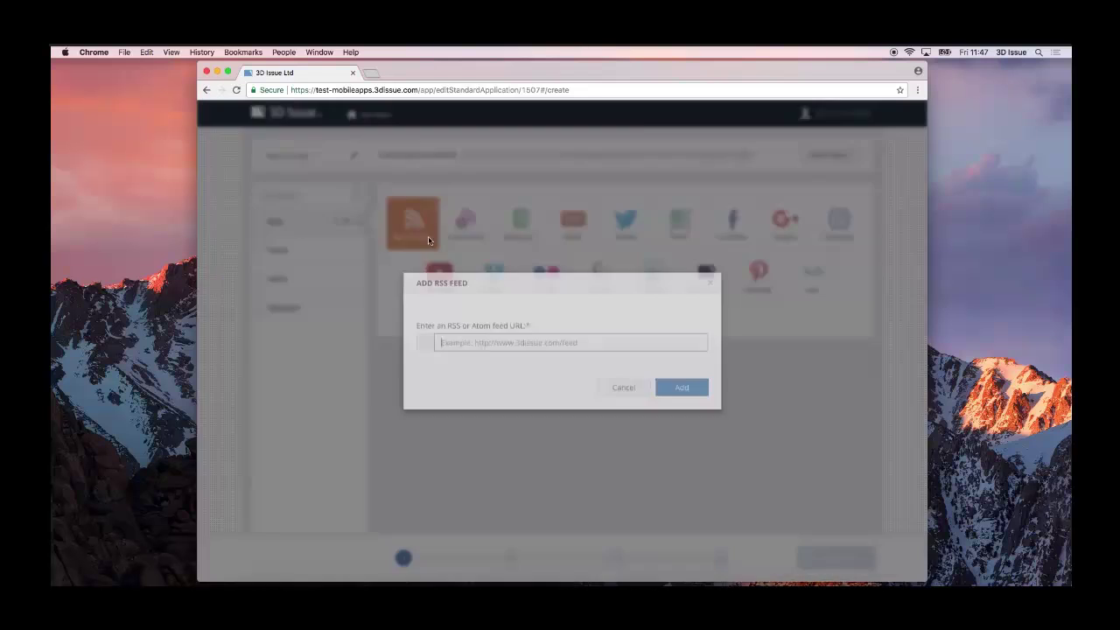
text(htt)
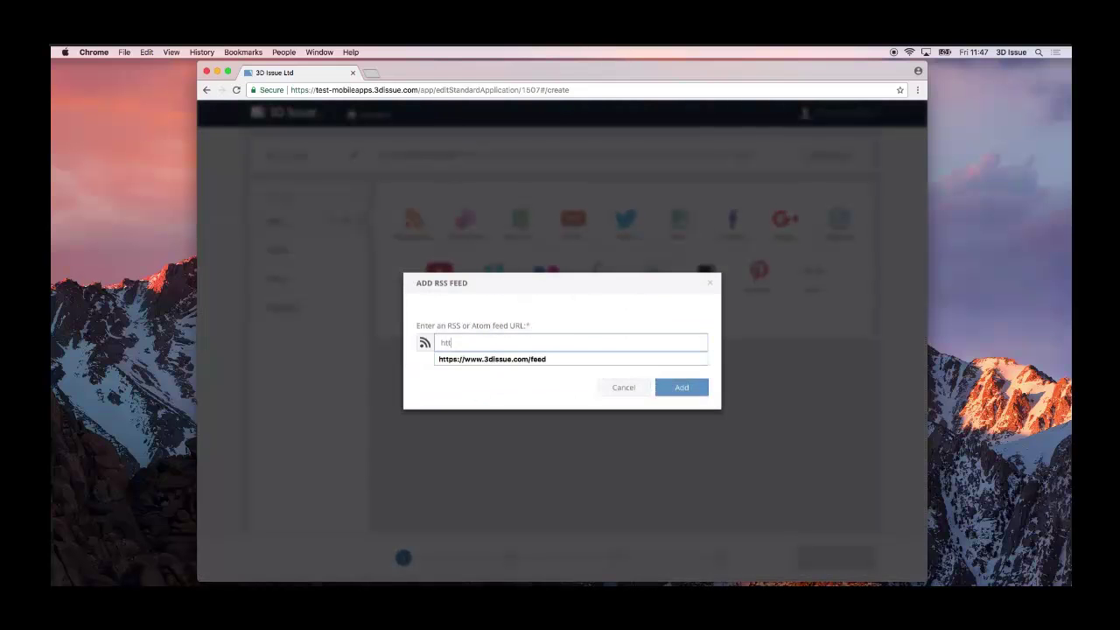
click(590, 359)
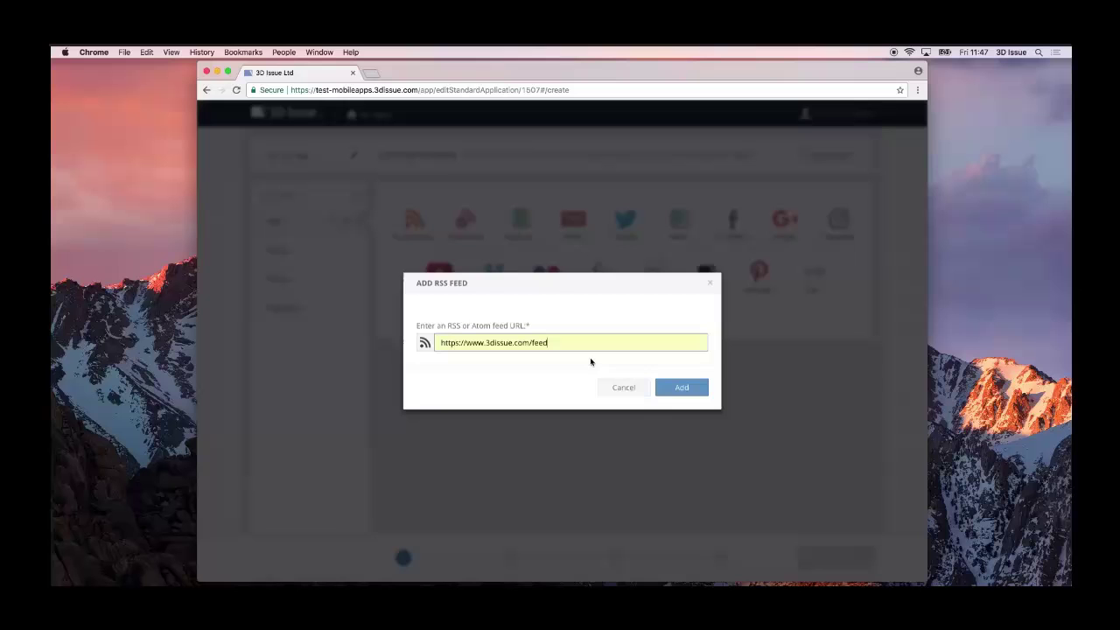
click(682, 389)
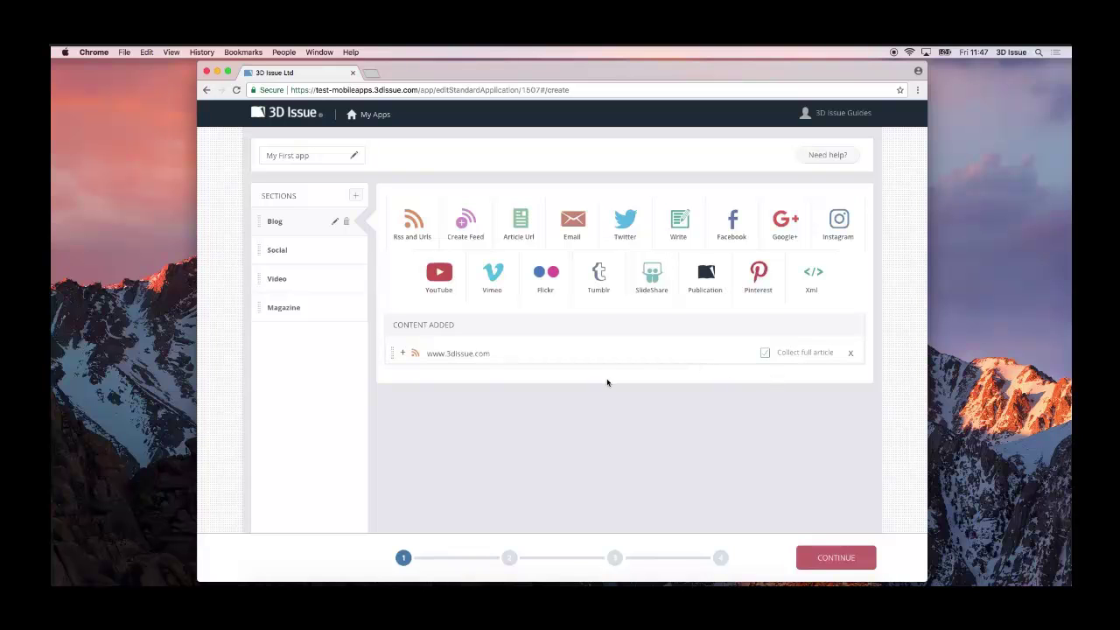
click(403, 354)
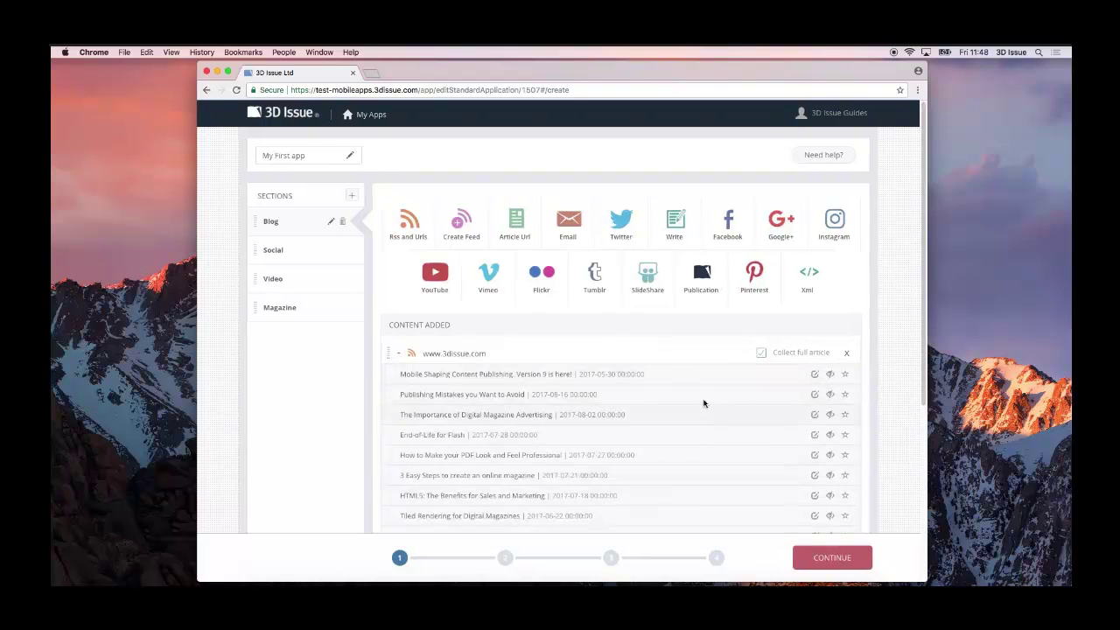
click(761, 355)
click(762, 355)
Open the article "Publishing Mistakes you Want to Avoid" for editing and insert the line "Hello World!!!" above its first paragraph
click(815, 396)
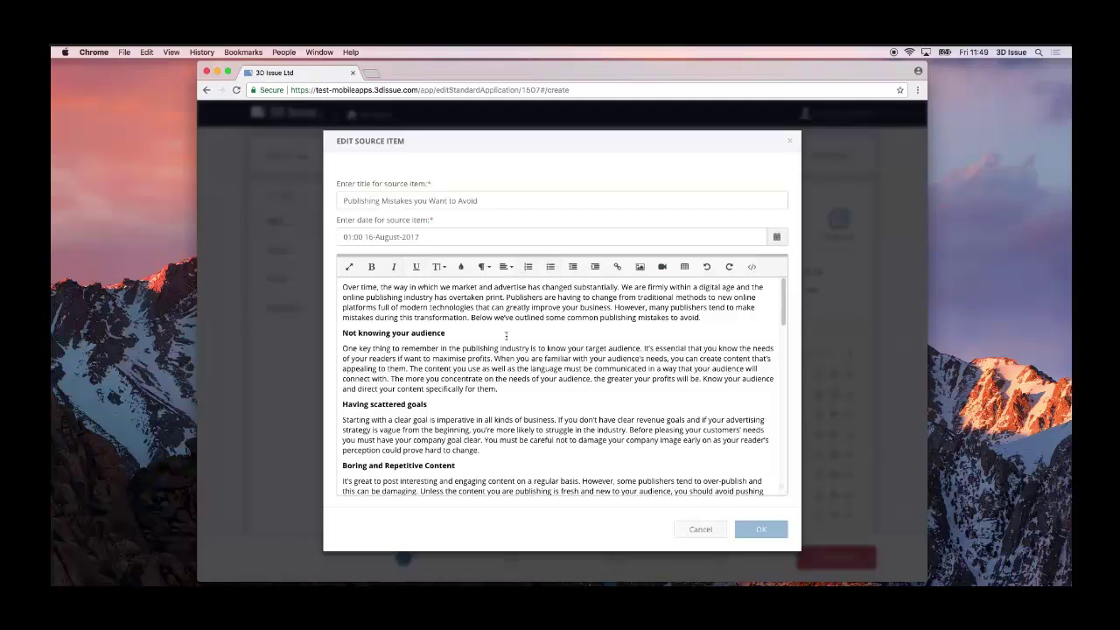
click(343, 289)
key(Return)
key(Up)
text(H)
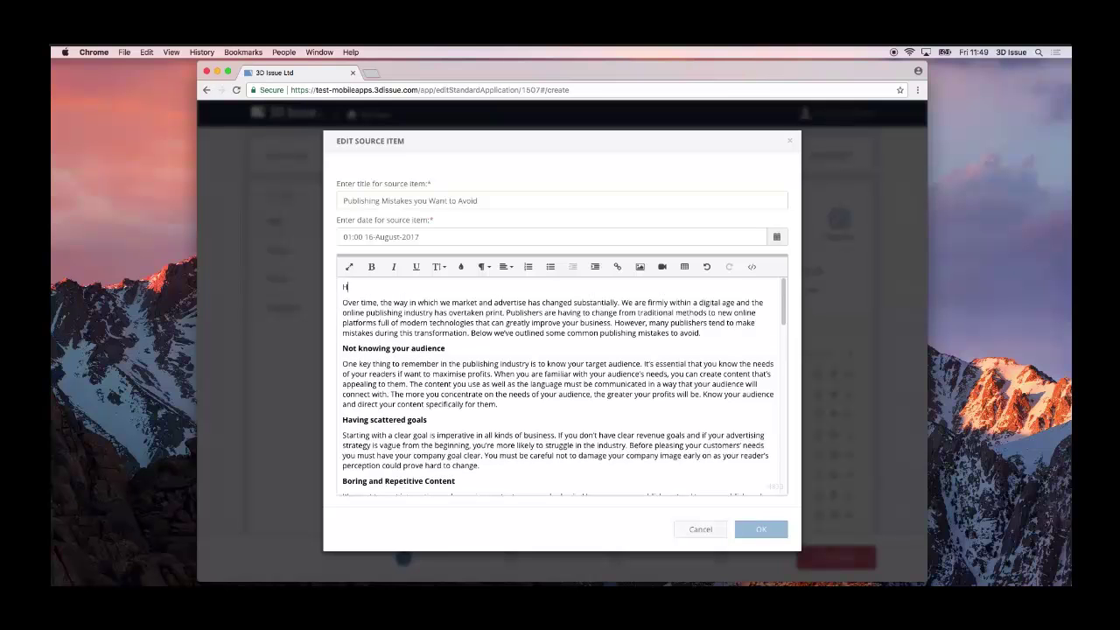
text(ello )
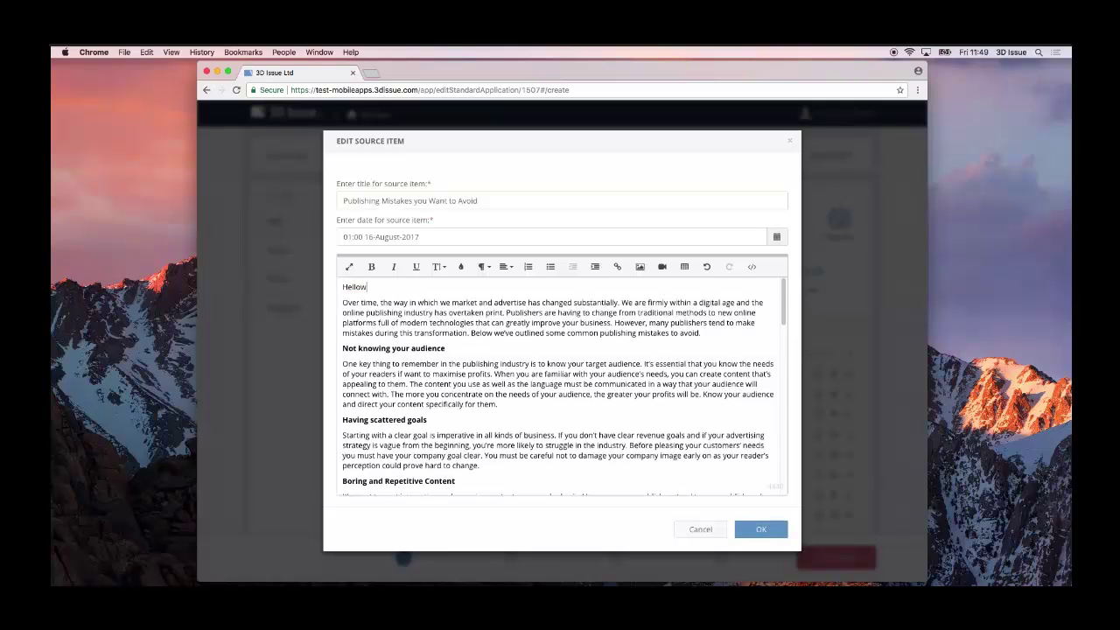
text(World!!)
Make the "Hello World!!!" line bold and centre it
drag(393, 290, 337, 288)
click(372, 268)
click(505, 267)
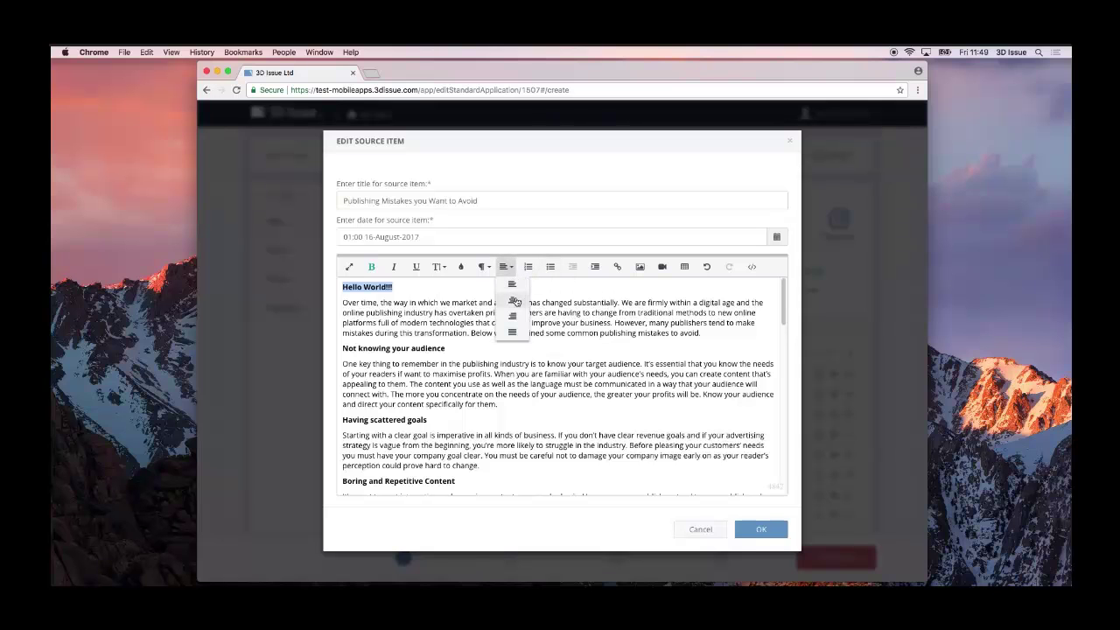
click(509, 302)
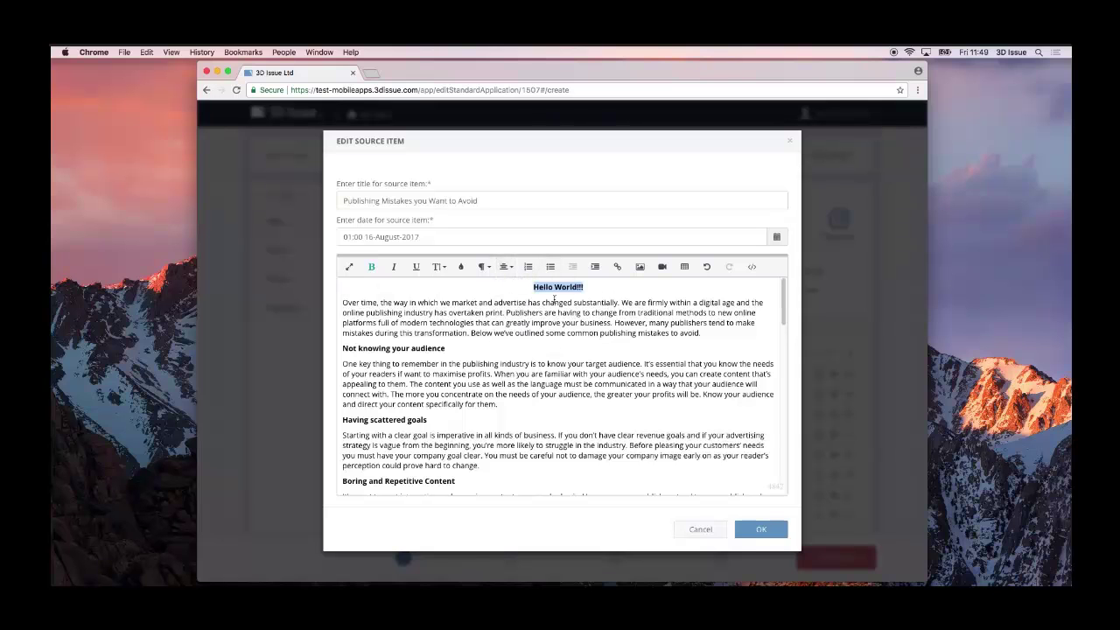
click(612, 289)
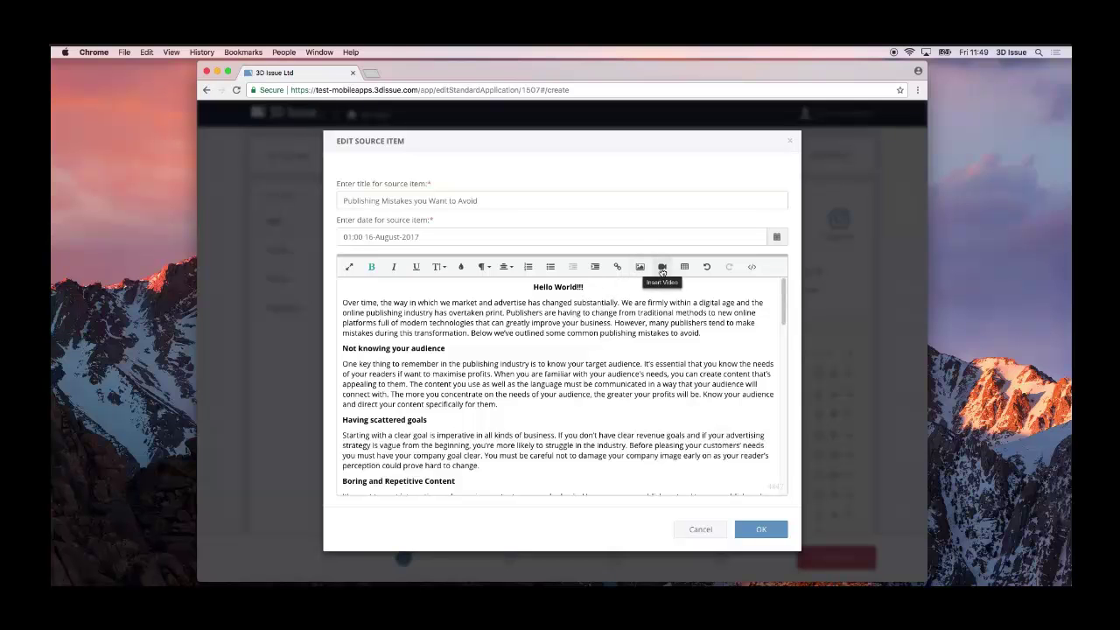
Set the source item's date to 13 July 2017 and save the edited article
click(714, 237)
click(348, 257)
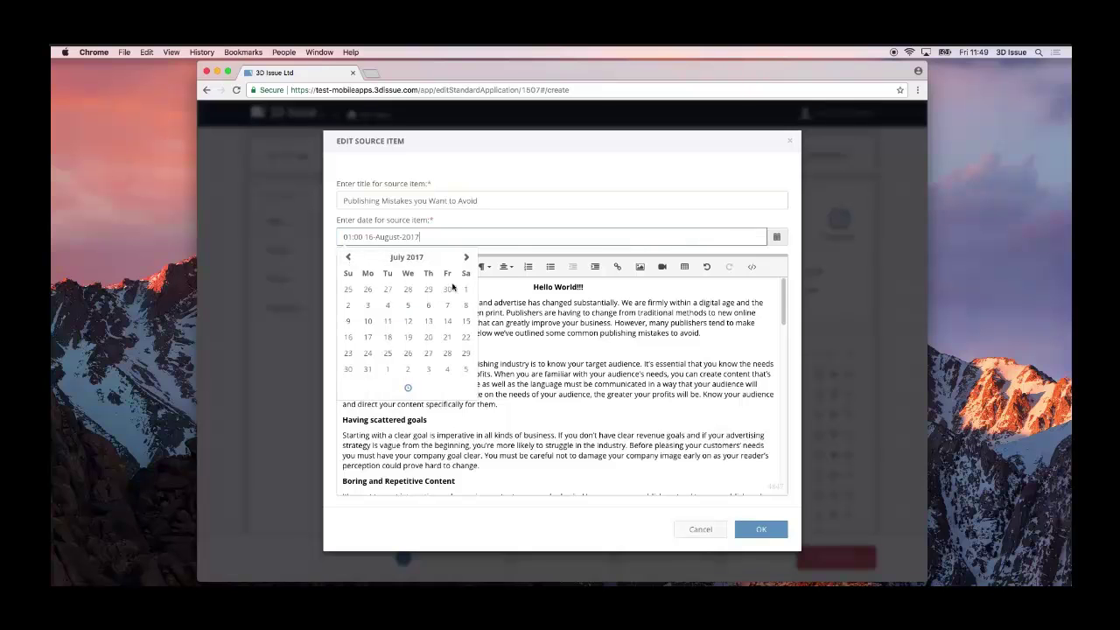
click(428, 321)
click(615, 224)
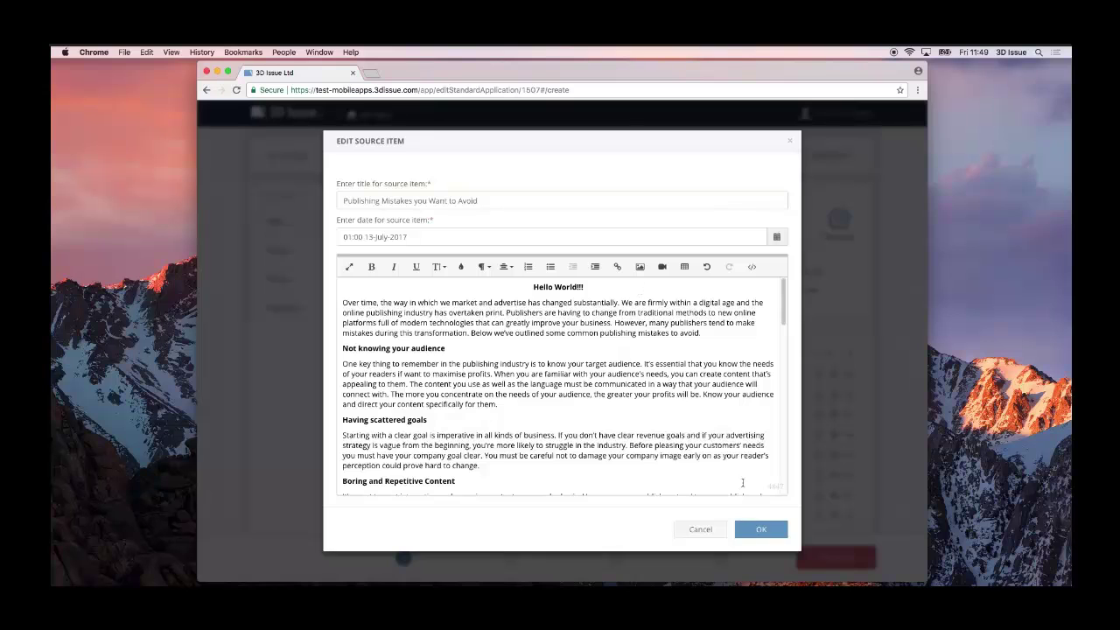
click(755, 530)
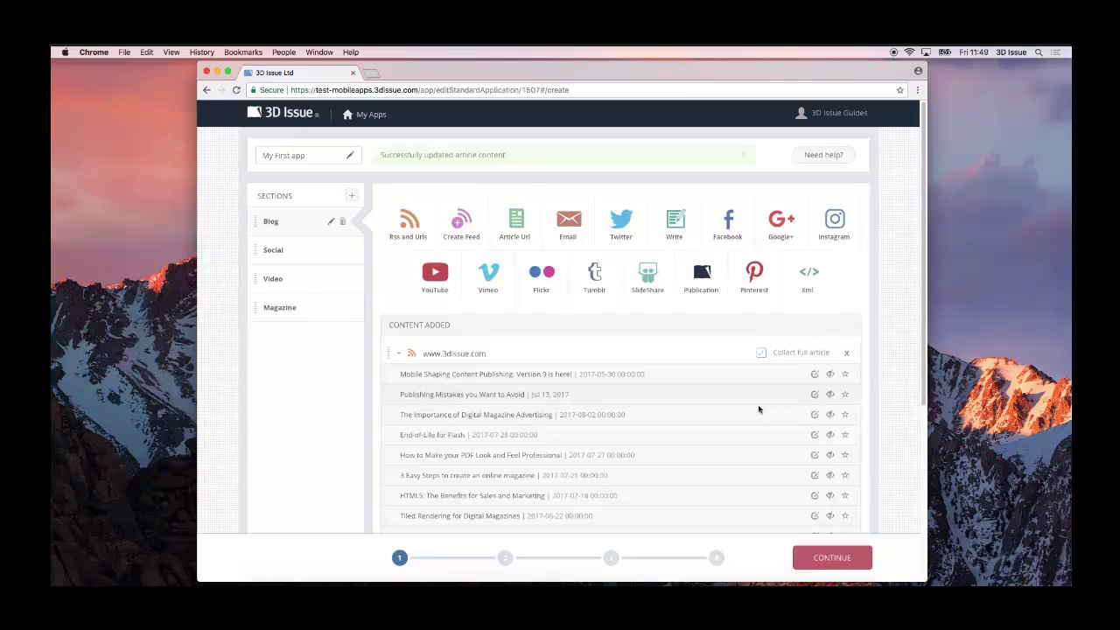
drag(525, 396, 400, 395)
click(591, 392)
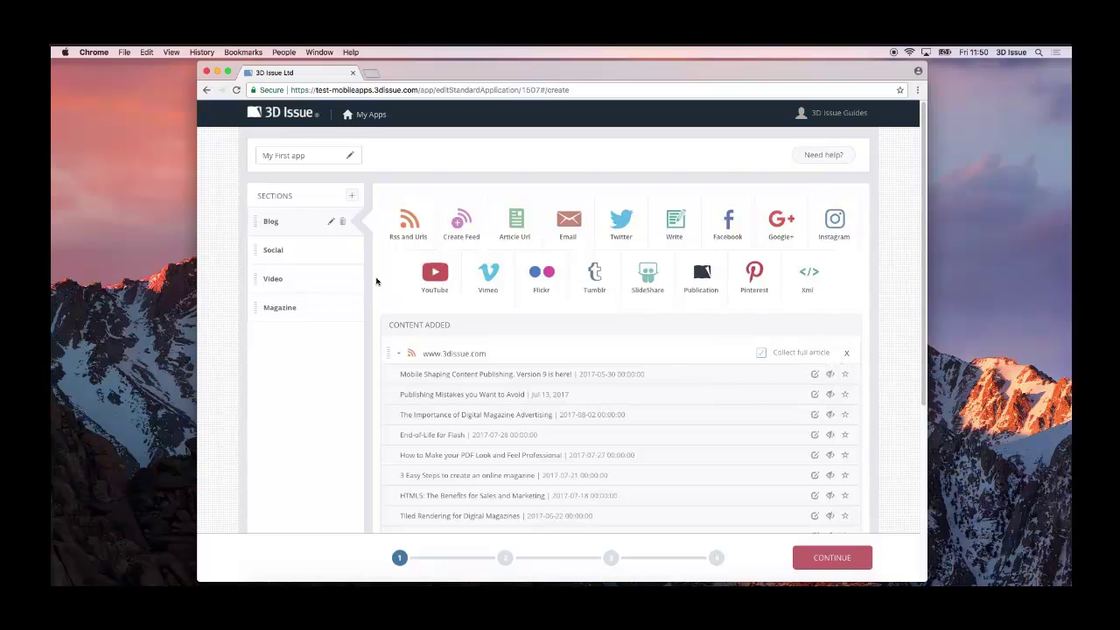
Search for the Facebook page "3dissue" and add the 3D Issue page to the Social section
click(321, 261)
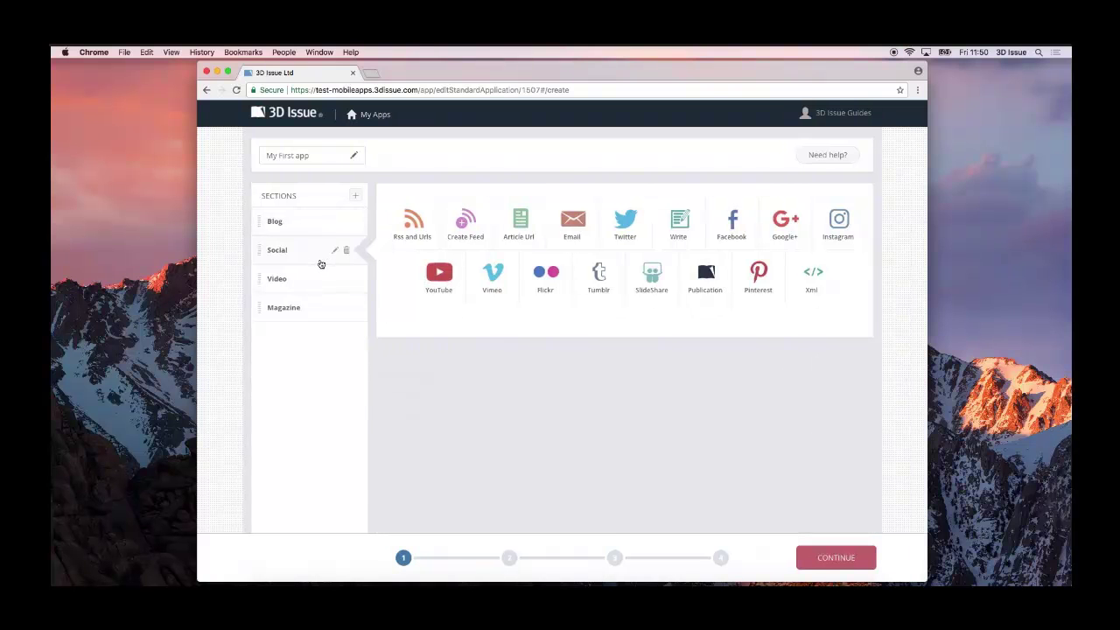
click(726, 228)
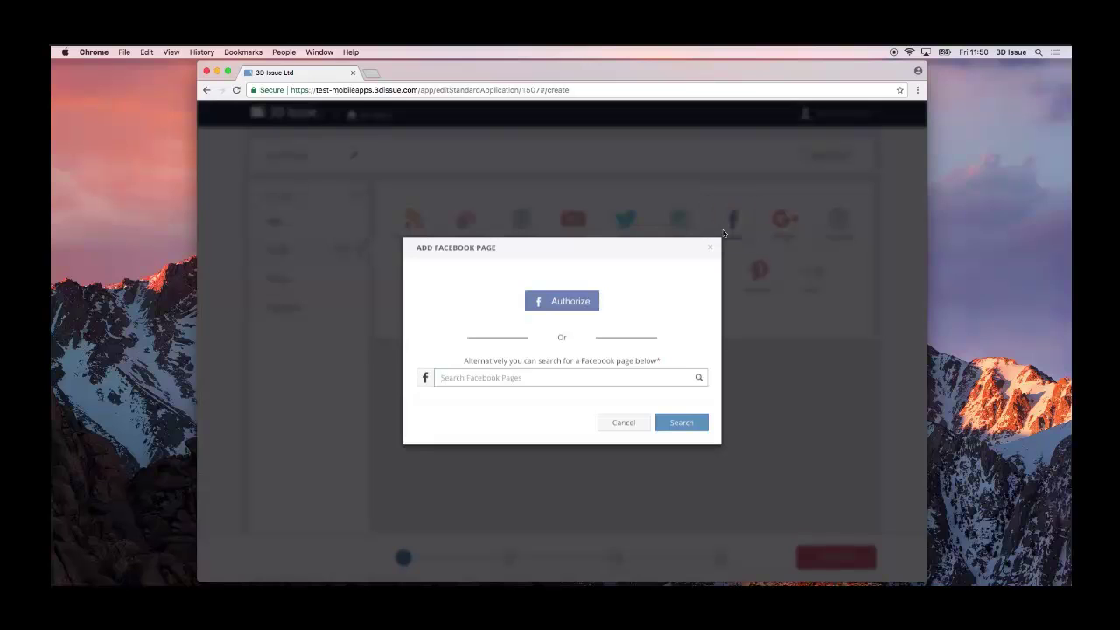
text(3dissue)
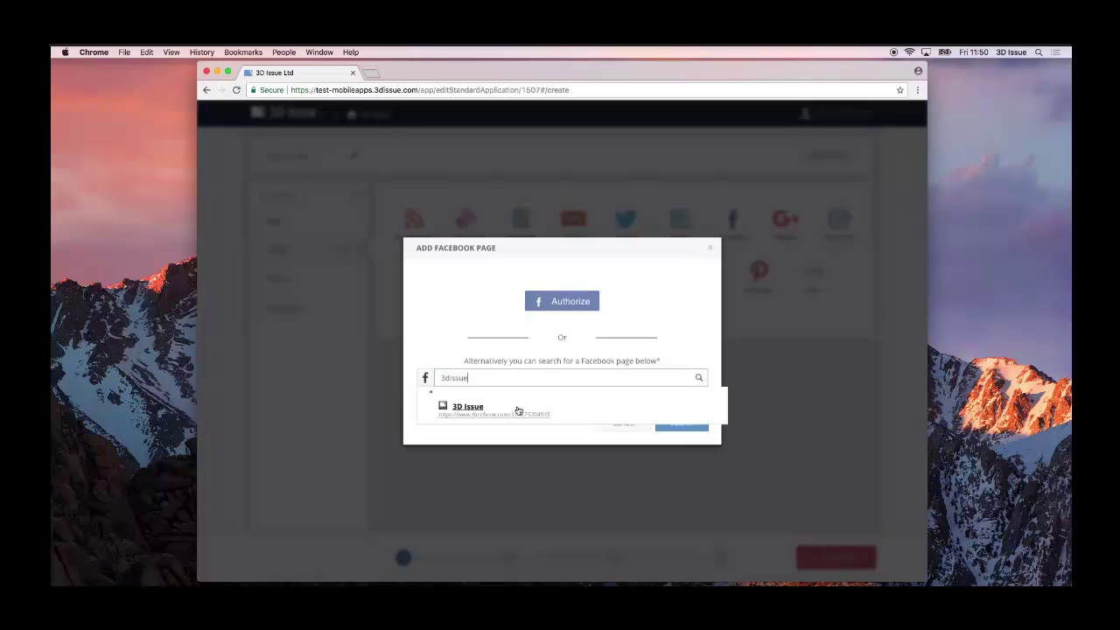
click(518, 410)
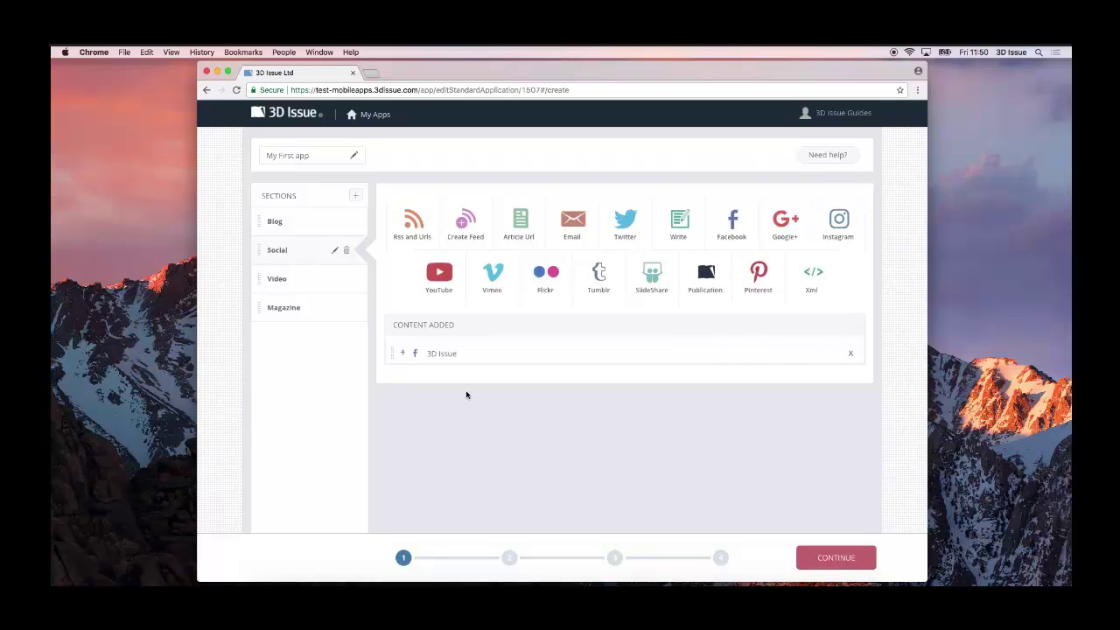
Add the YouTube channel with the username 3dissue to the Video section
click(314, 288)
click(439, 277)
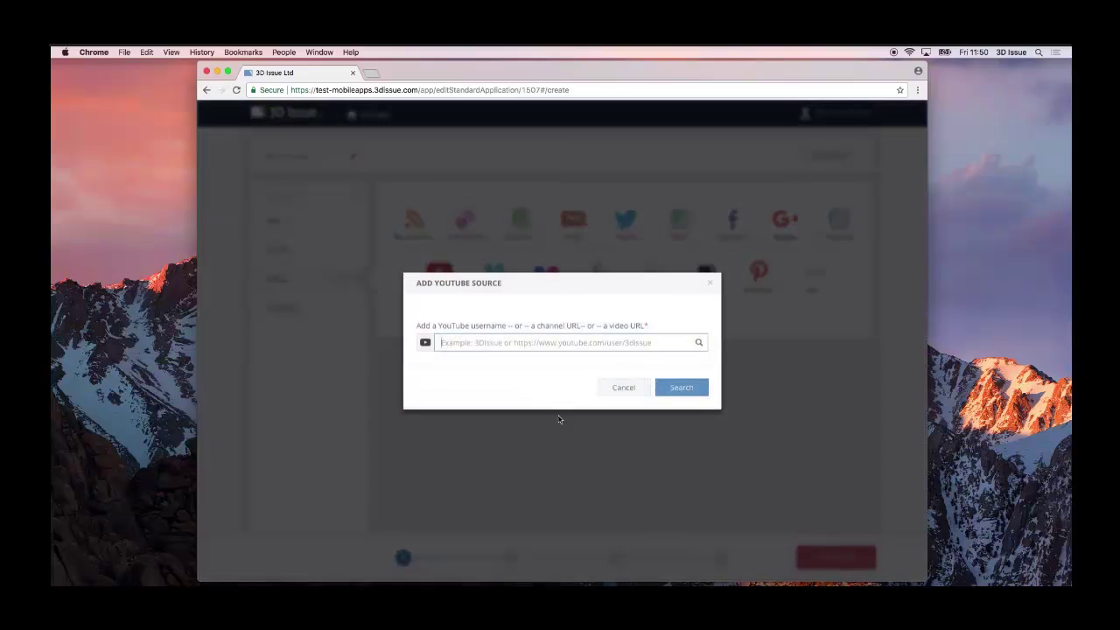
text(3dissue)
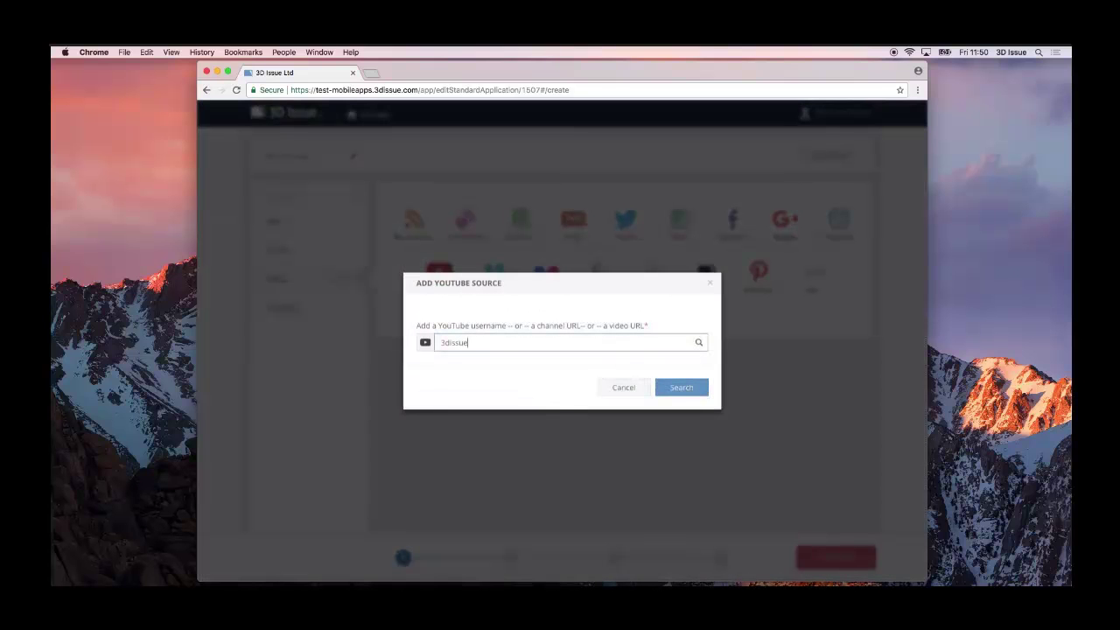
key(Return)
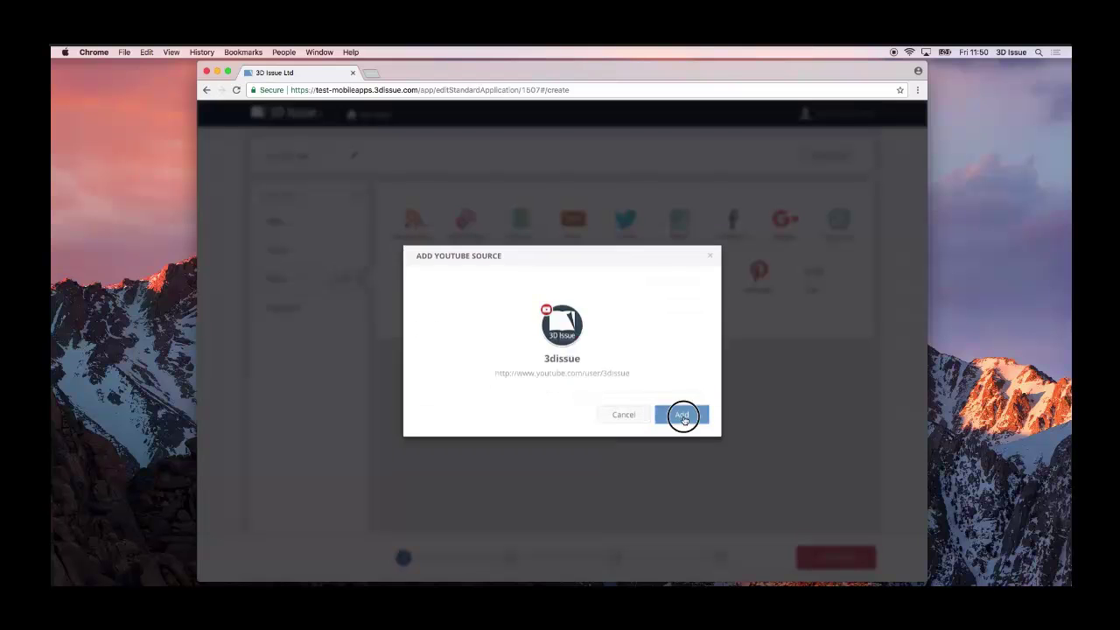
click(684, 416)
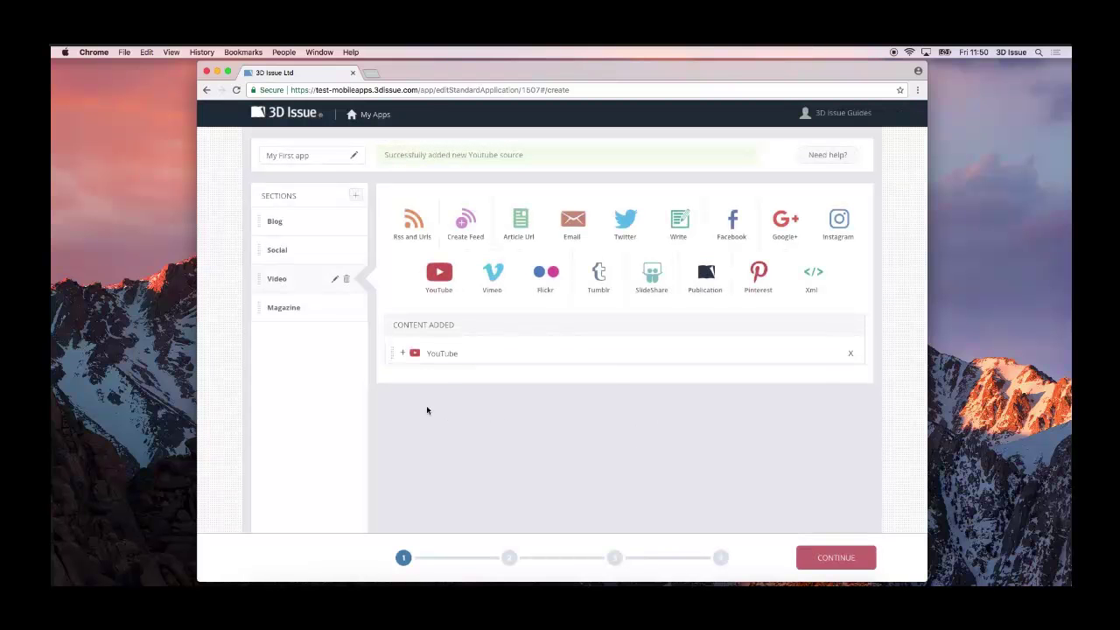
Start adding a 3D Issue publication to the Magazine section, with its flipbook URL entry ready for input
click(305, 320)
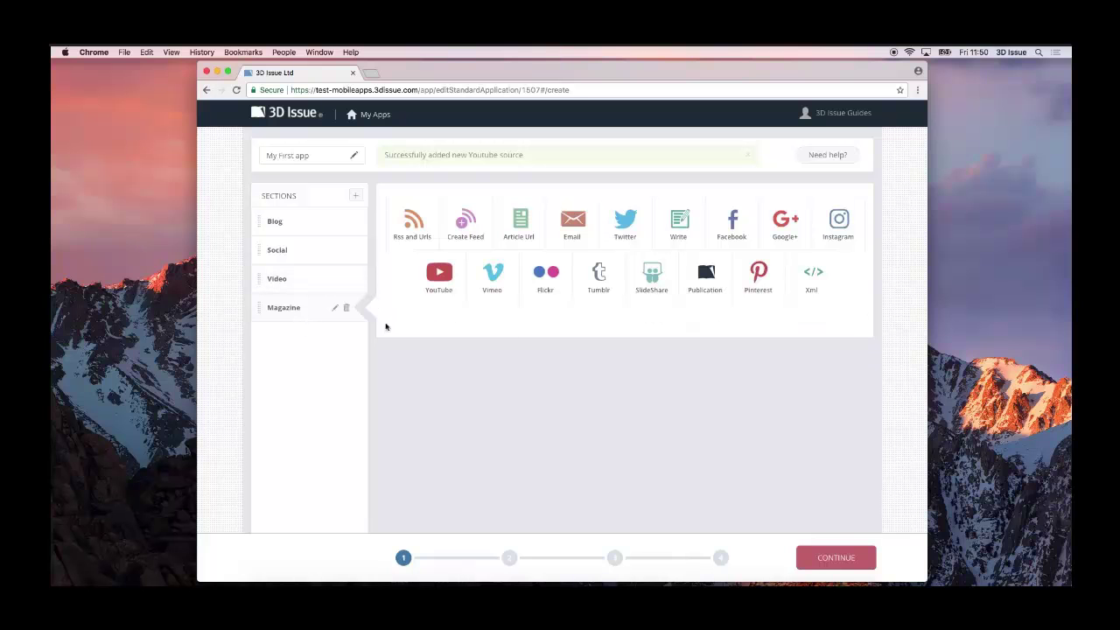
click(705, 278)
click(653, 346)
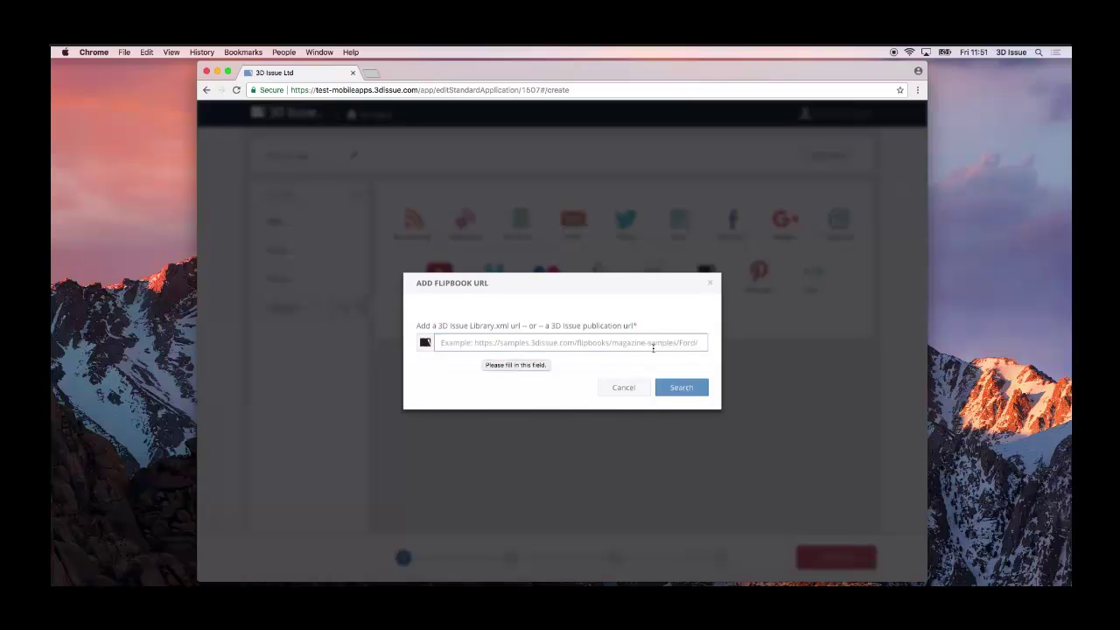
Copy the web address of the Super Bowl flipbook from its own browser window and close that window
click(826, 584)
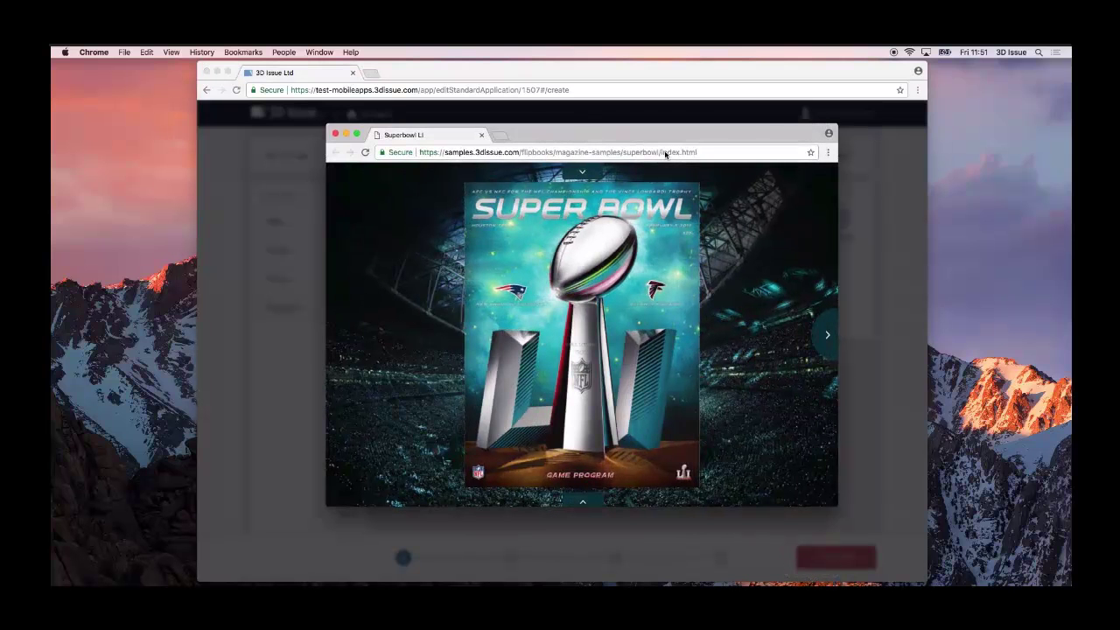
click(667, 154)
right_click(666, 154)
click(685, 166)
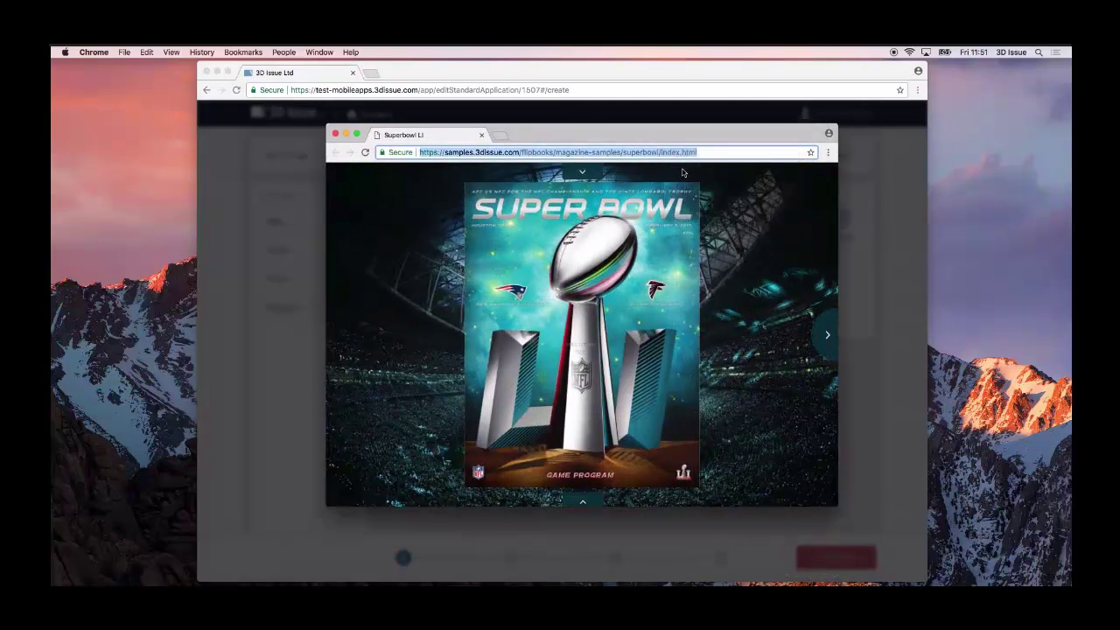
click(482, 136)
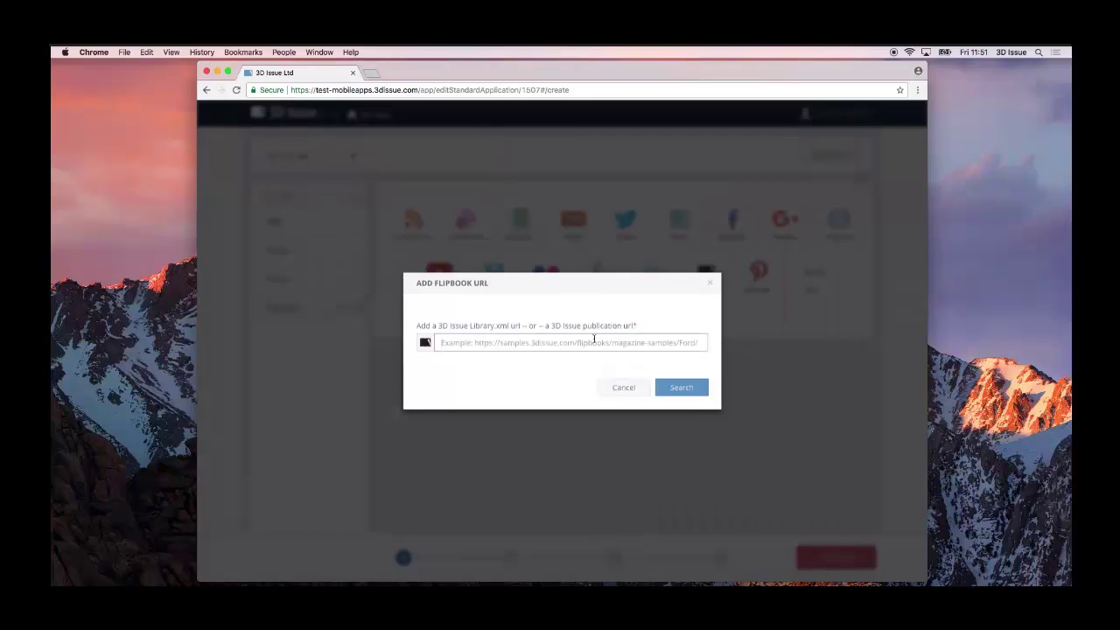
Paste the copied Super Bowl flipbook address as the publication URL and search for it
right_click(596, 343)
click(636, 394)
click(684, 392)
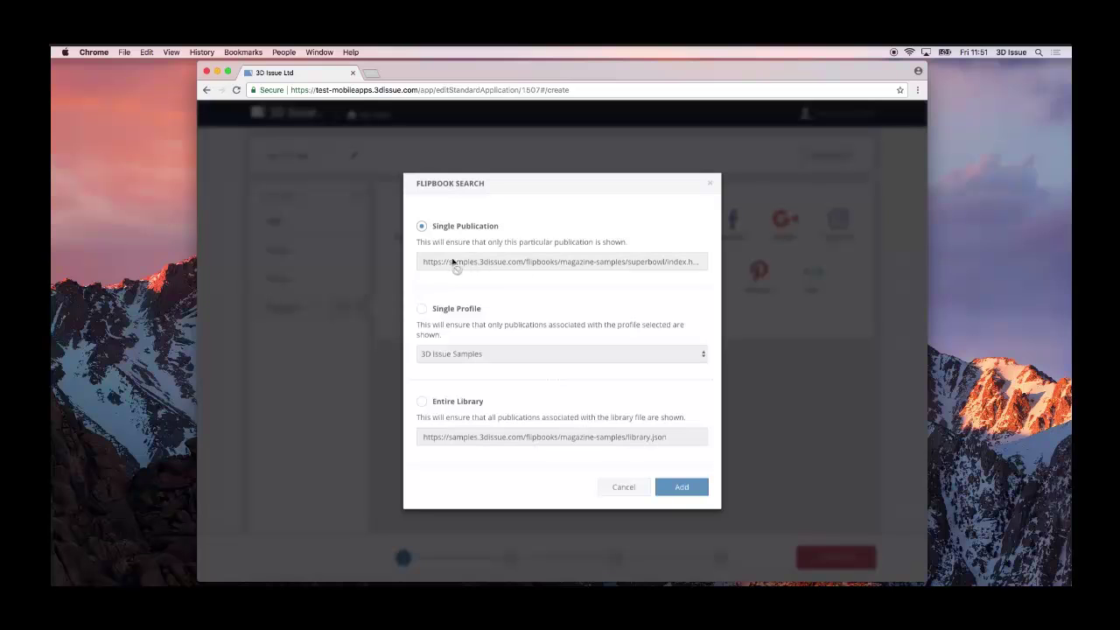
Try the Single Profile option with the 3D Issue Samples profile for the flipbook source
click(445, 313)
click(501, 357)
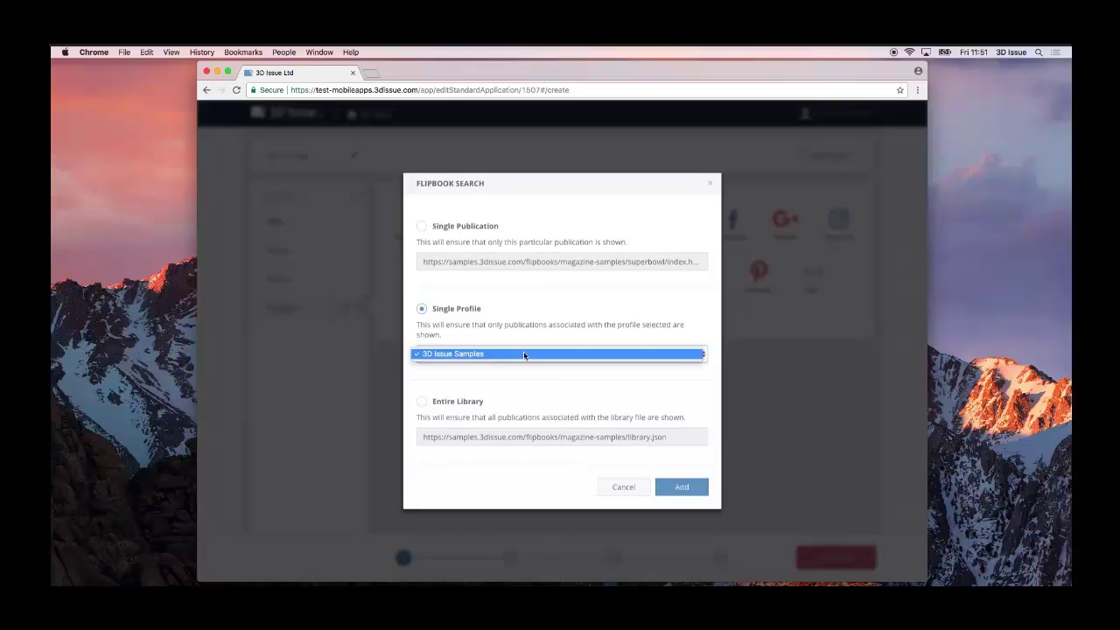
click(532, 353)
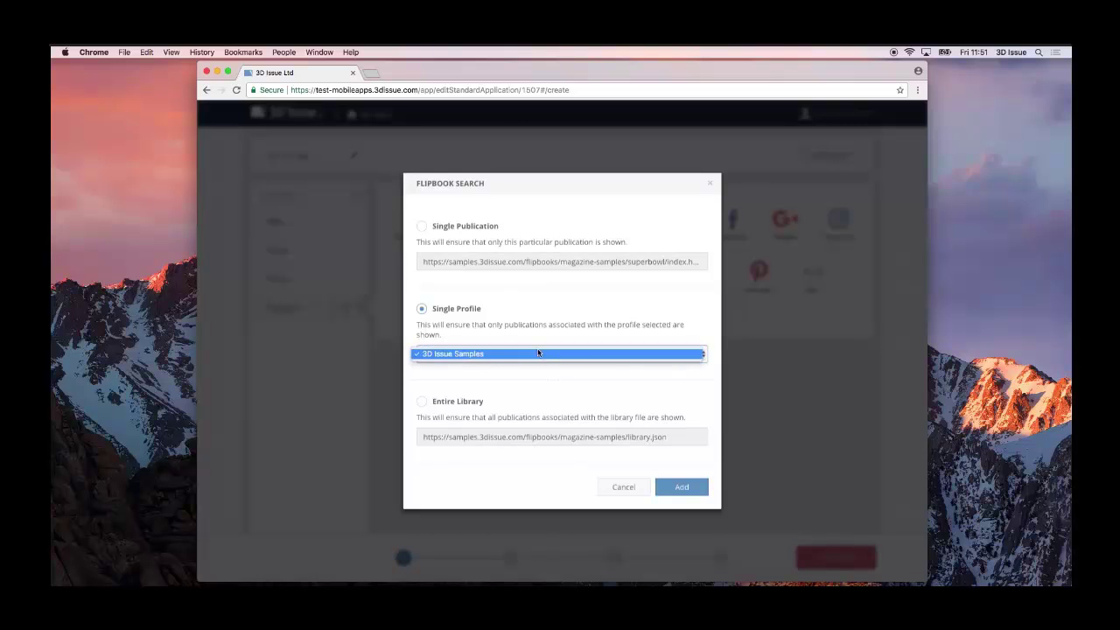
Choose the Entire Library option for the flipbook source and add it to the Magazine section
click(470, 402)
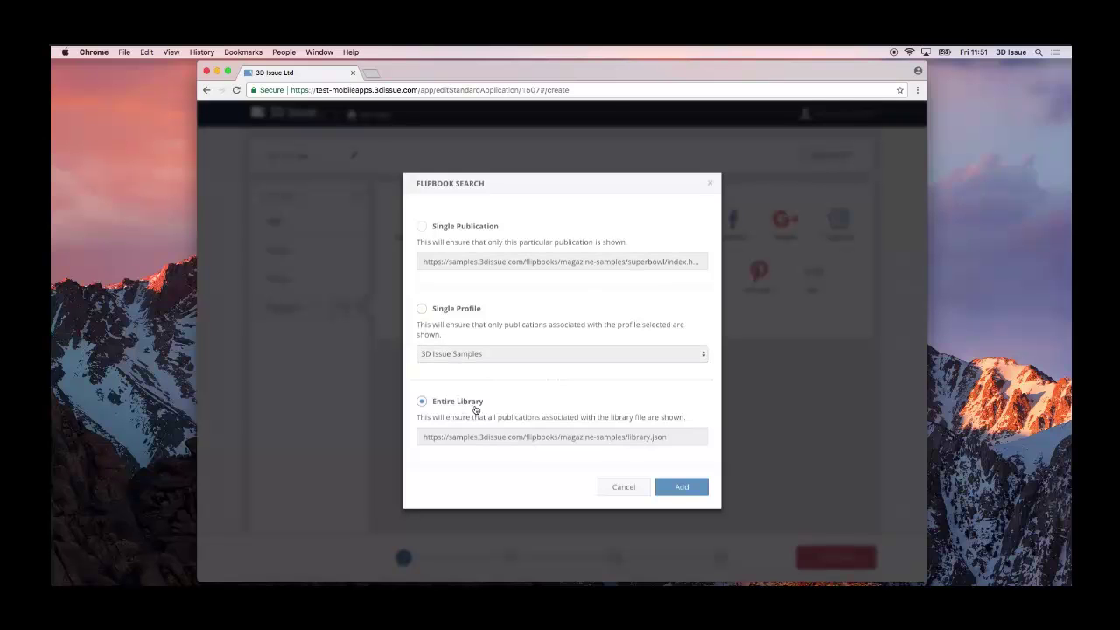
click(682, 487)
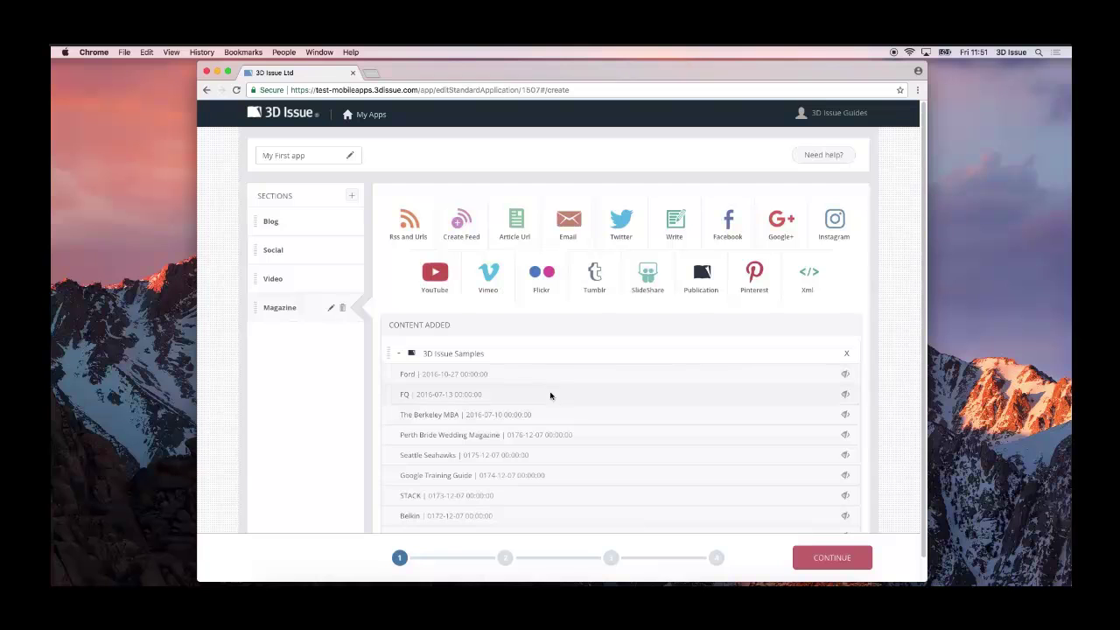
Look over the publications added to the Magazine section and continue to the template selection stage
scroll(558, 472, down, 1)
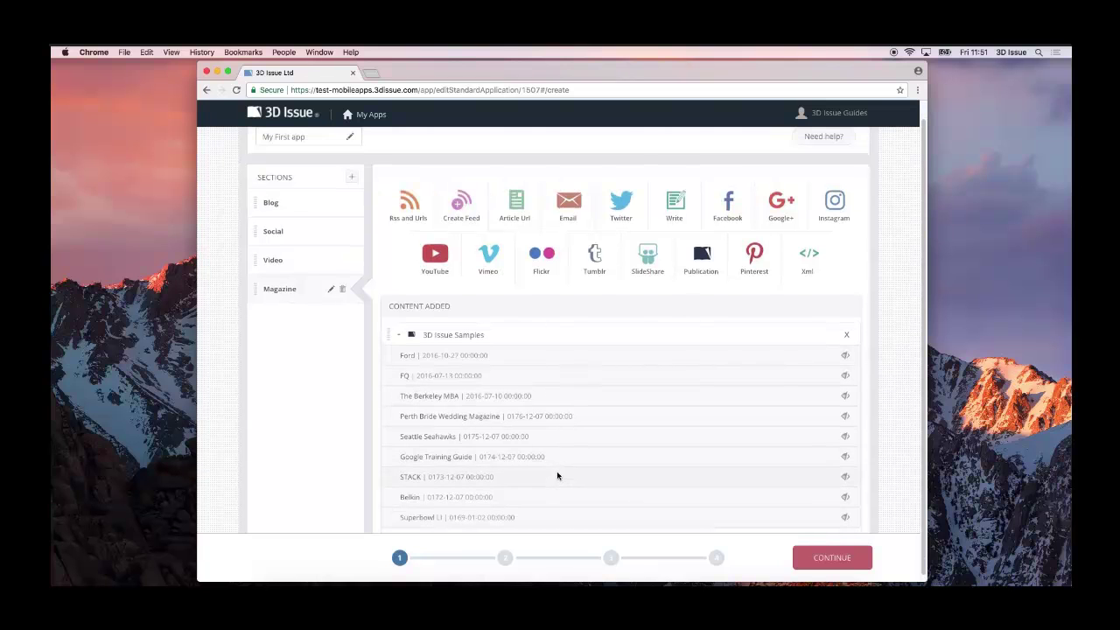
scroll(558, 475, up, 1)
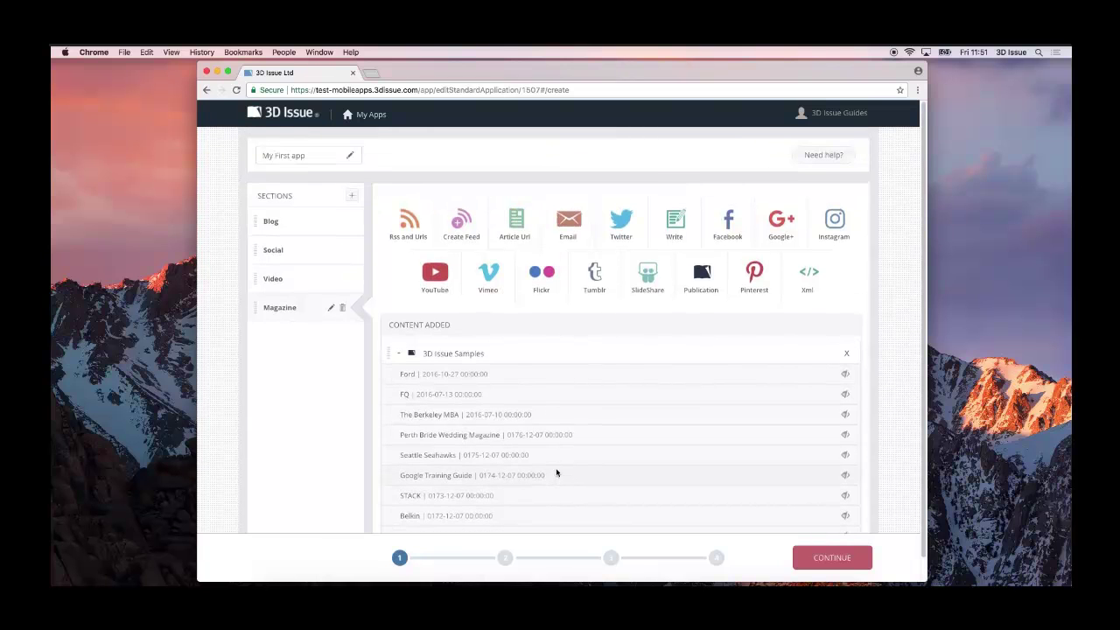
click(826, 560)
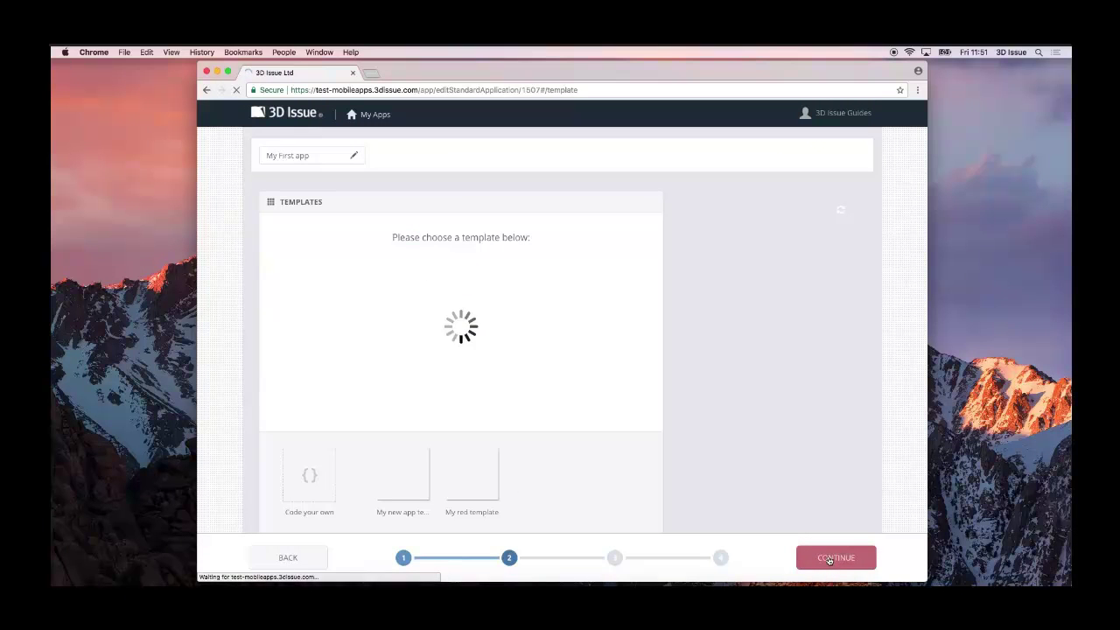